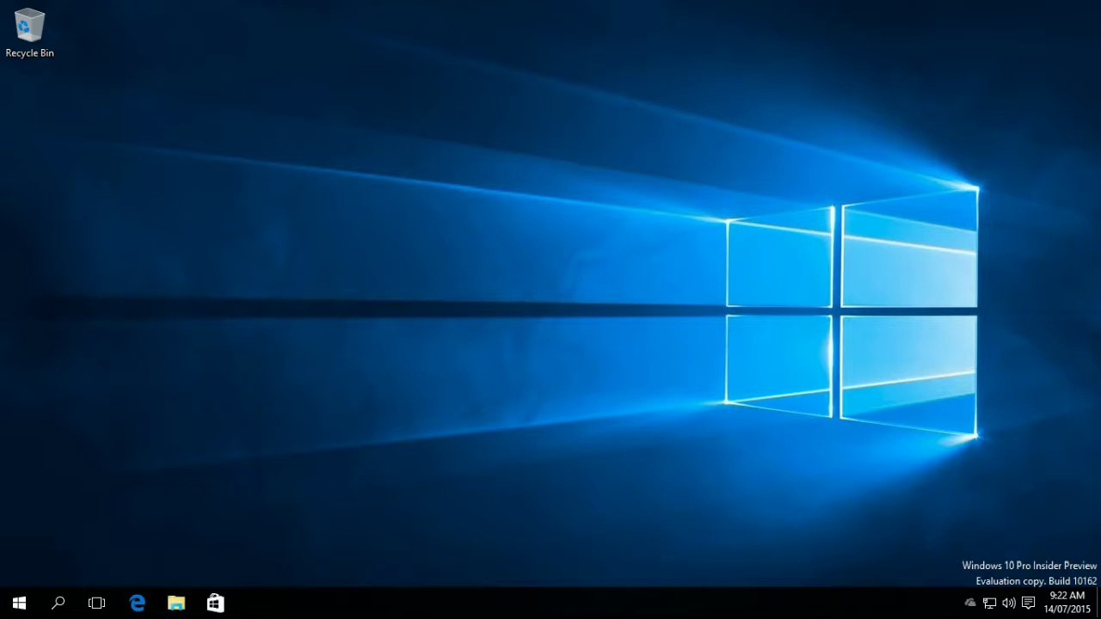
Open the Start menu from the taskbar.
{"action": "left_click", "coordinate": [13, 607]}
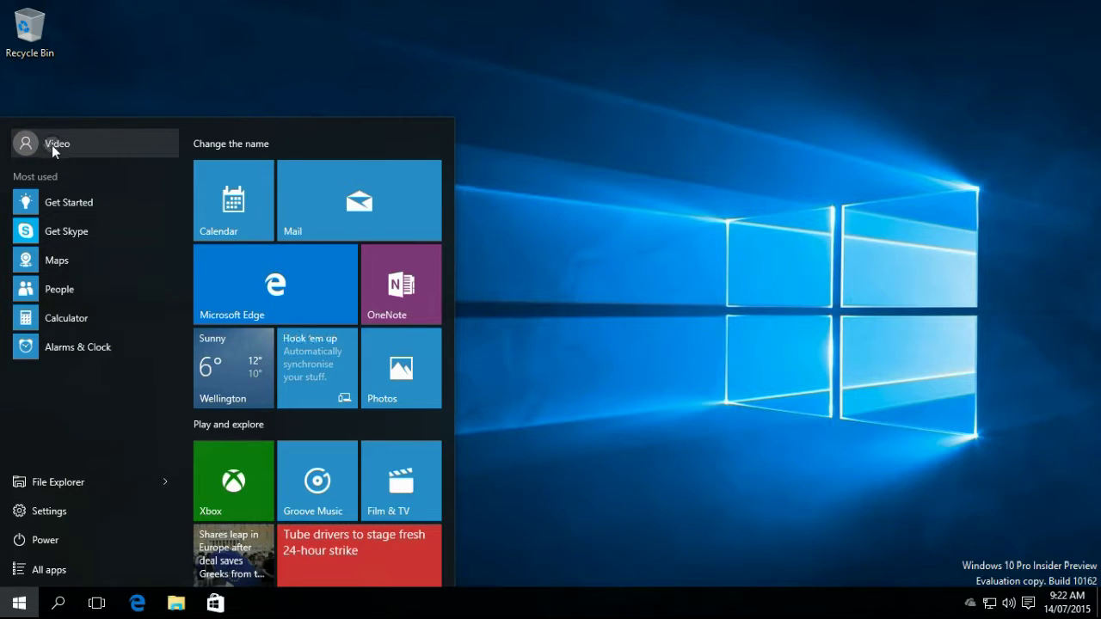
Open the current user's account settings from the Start menu's user name.
{"action": "left_click", "coordinate": [52, 145]}
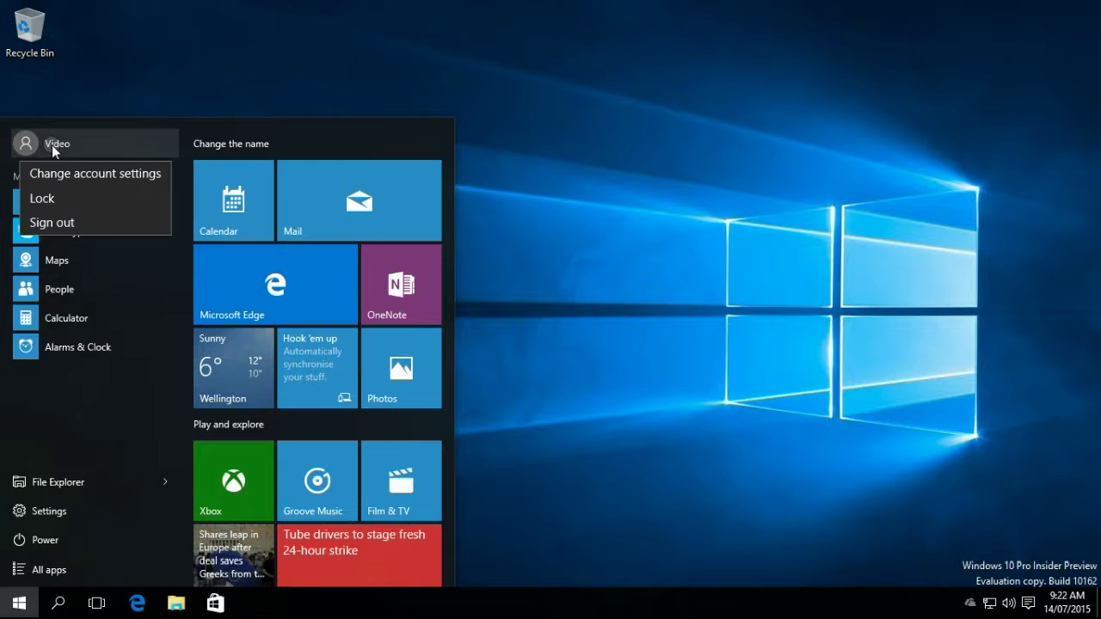
{"action": "left_click", "coordinate": [97, 175]}
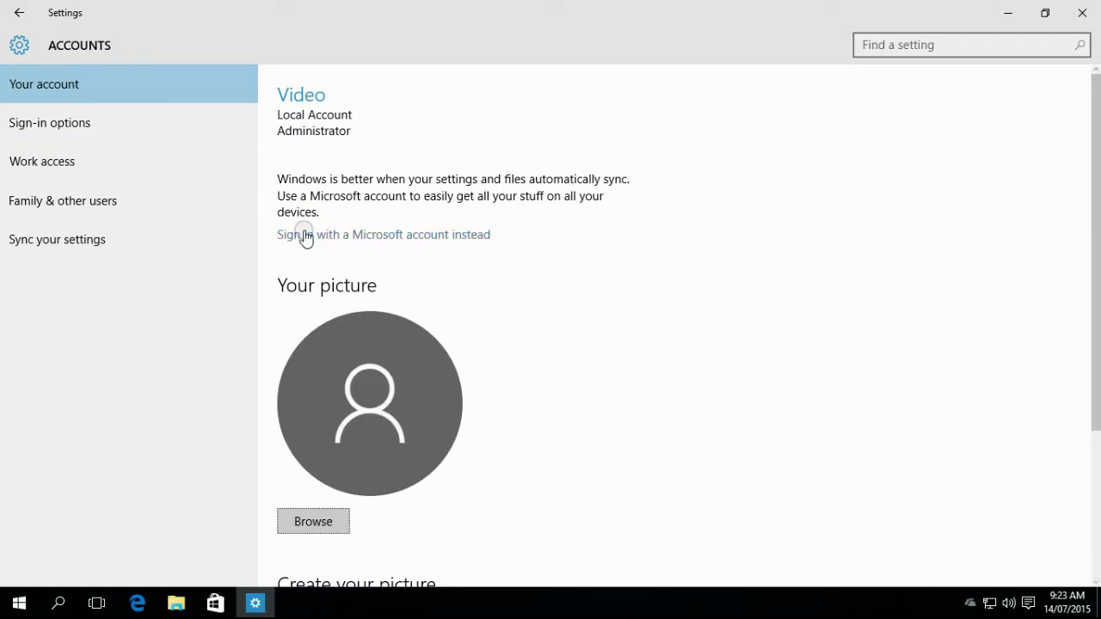
Switch to Microsoft account sign-in and enter the account e-mail and password, correcting a typo.
{"action": "left_click", "coordinate": [431, 244]}
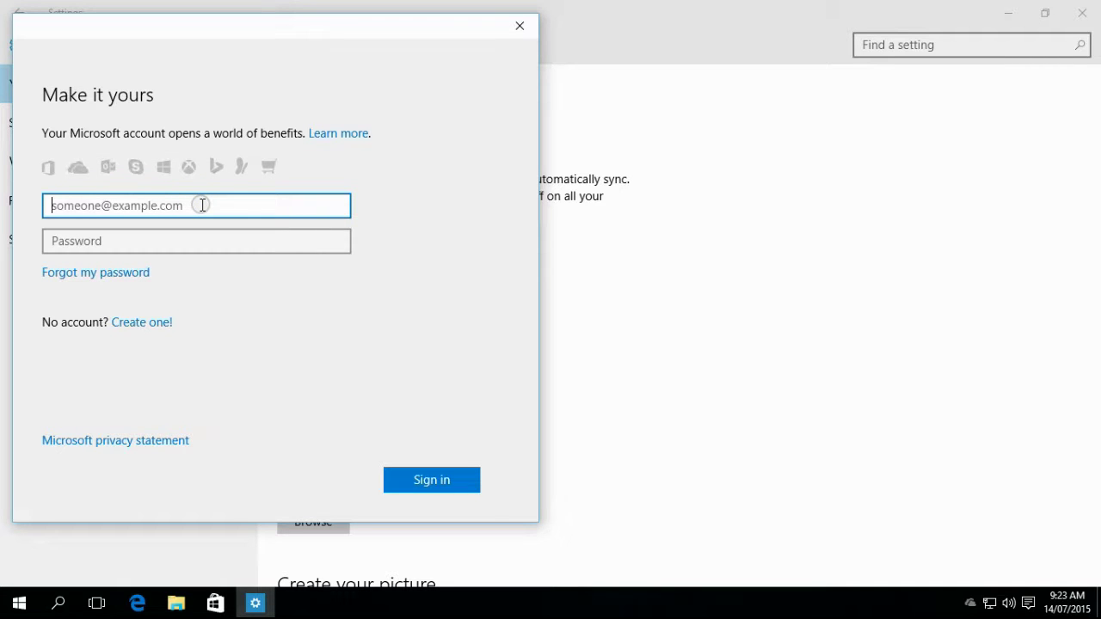
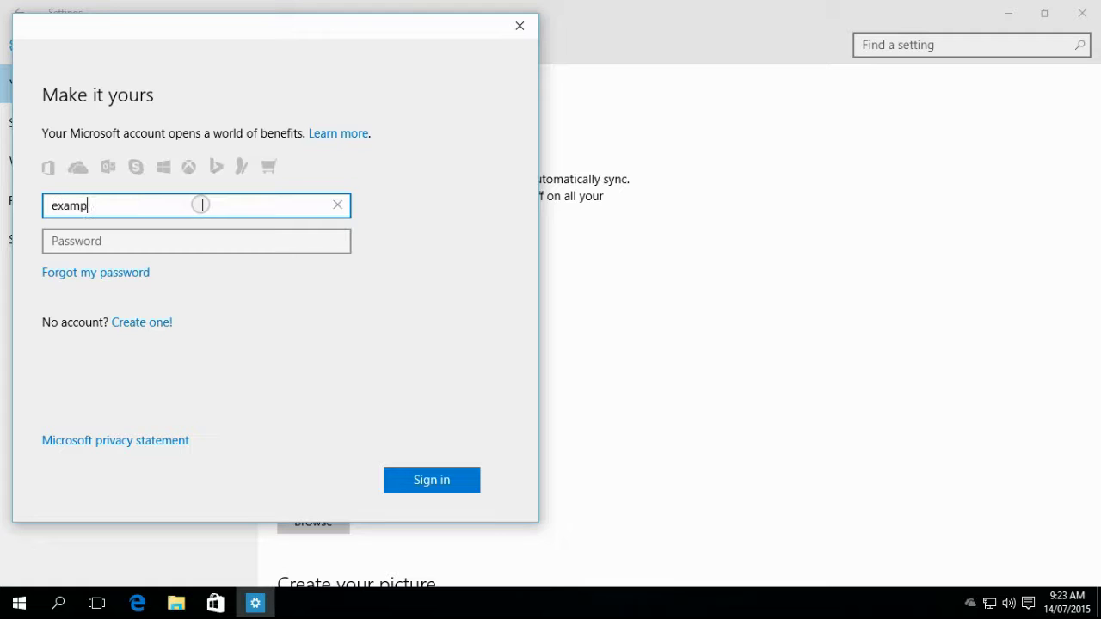
{"action": "key", "text": "Tab"}
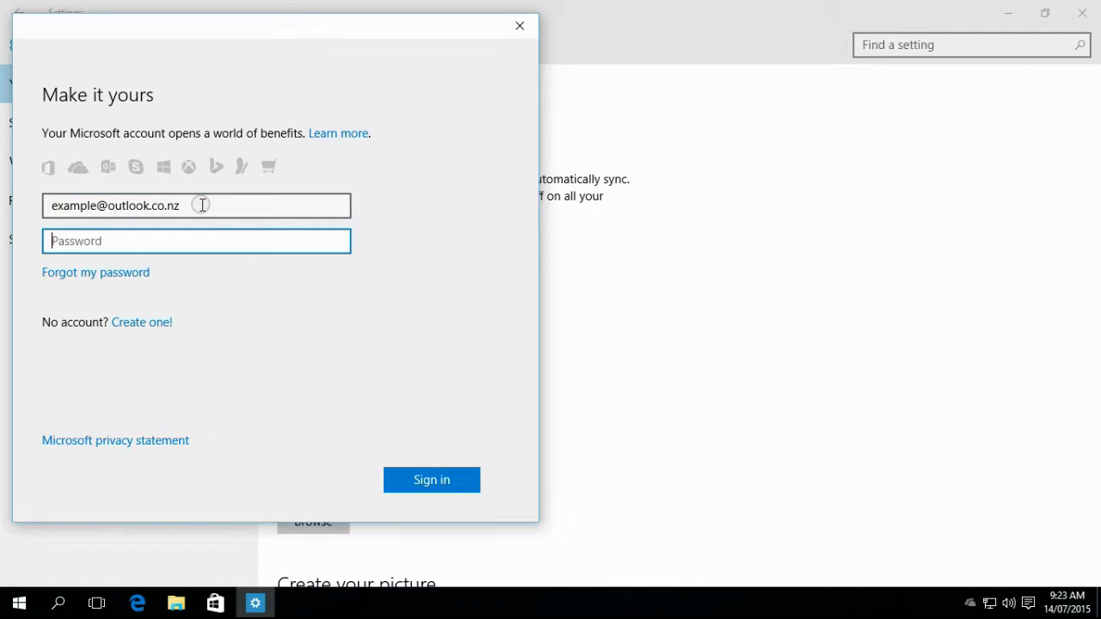
{"action": "type", "text": "**********"}
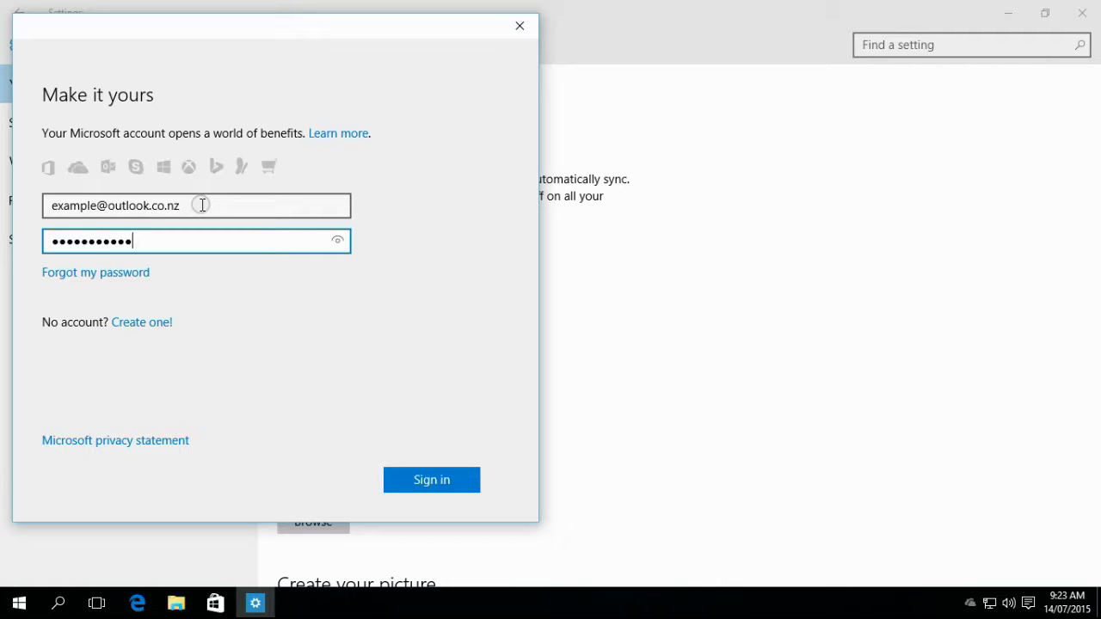
{"action": "key", "text": "BackSpace"}
{"action": "key", "text": "BackSpace"}
{"action": "key", "text": "BackSpace"}
{"action": "key", "text": "BackSpace"}
{"action": "key", "text": "BackSpace"}
{"action": "key", "text": "BackSpace"}
{"action": "key", "text": "BackSpace"}
{"action": "key", "text": "BackSpace"}
{"action": "key", "text": "BackSpace"}
{"action": "key", "text": "BackSpace"}
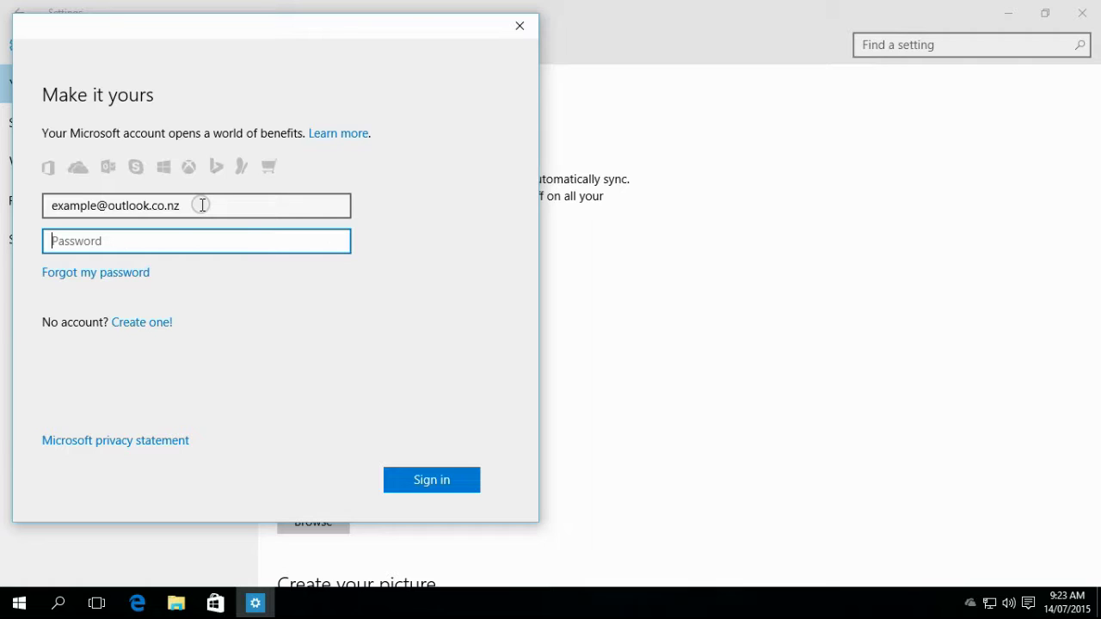
{"action": "type", "text": "************"}
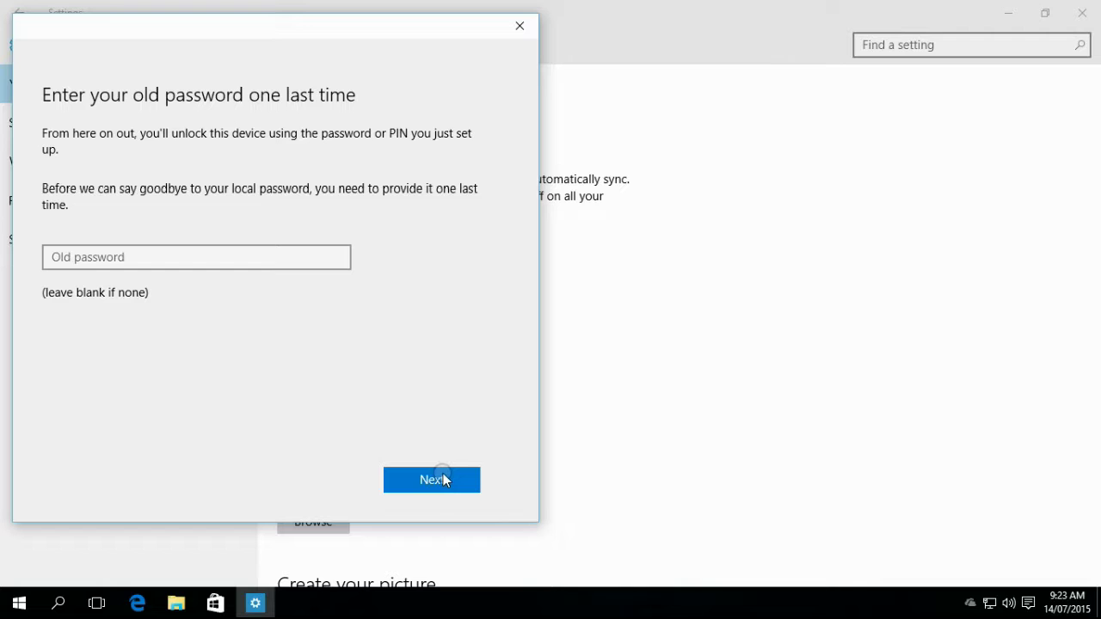
Enter the old local account password and continue the conversion.
{"action": "left_click", "coordinate": [246, 263]}
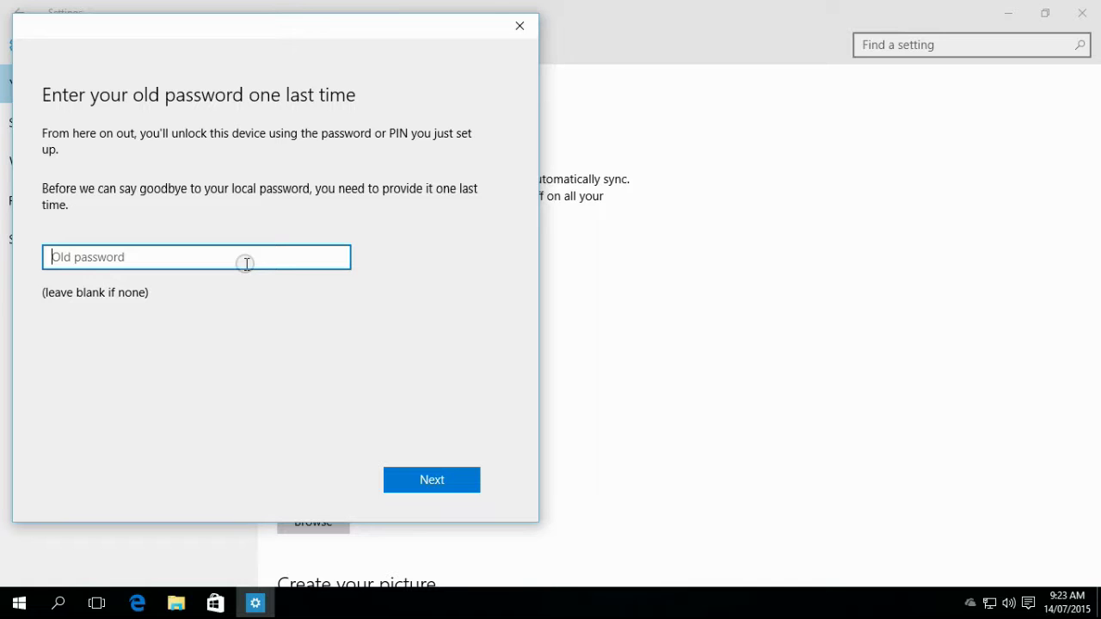
{"action": "type", "text": "•"}
{"action": "left_click", "coordinate": [432, 483]}
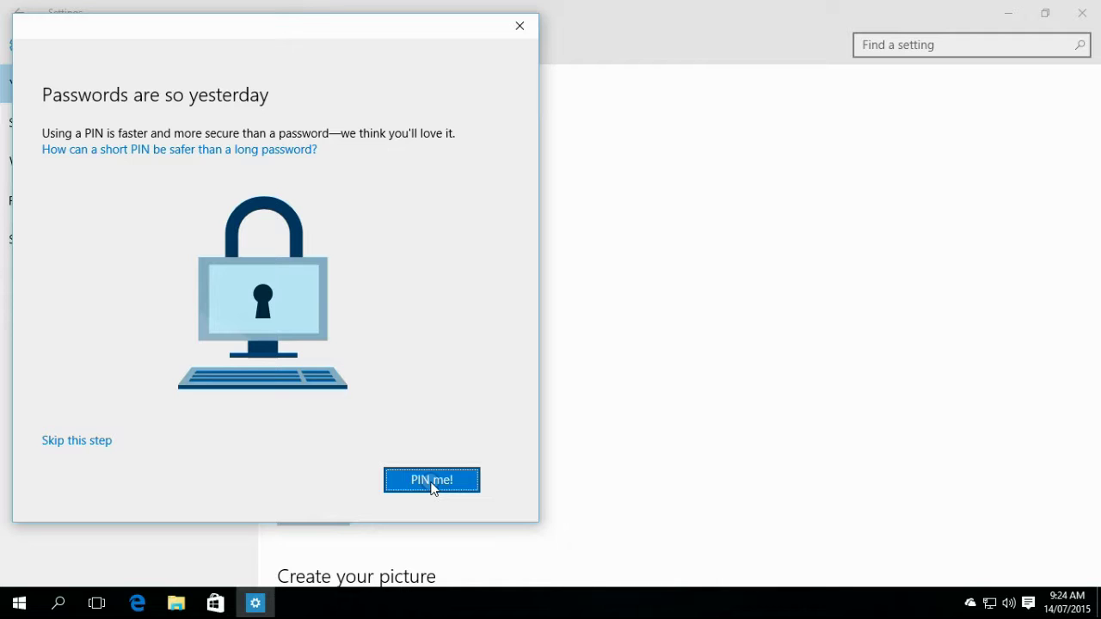
Try setting up a PIN with PIN me!
{"action": "left_click", "coordinate": [432, 482]}
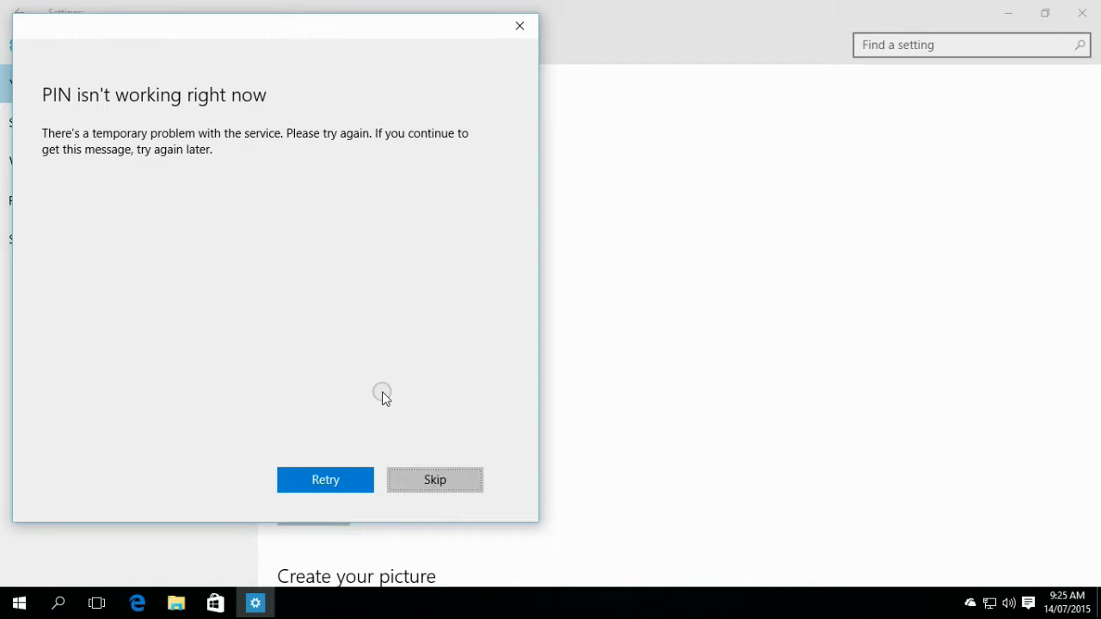
Skip PIN setup, then request a text verification code using the phone number's last four digits.
{"action": "left_click", "coordinate": [435, 479]}
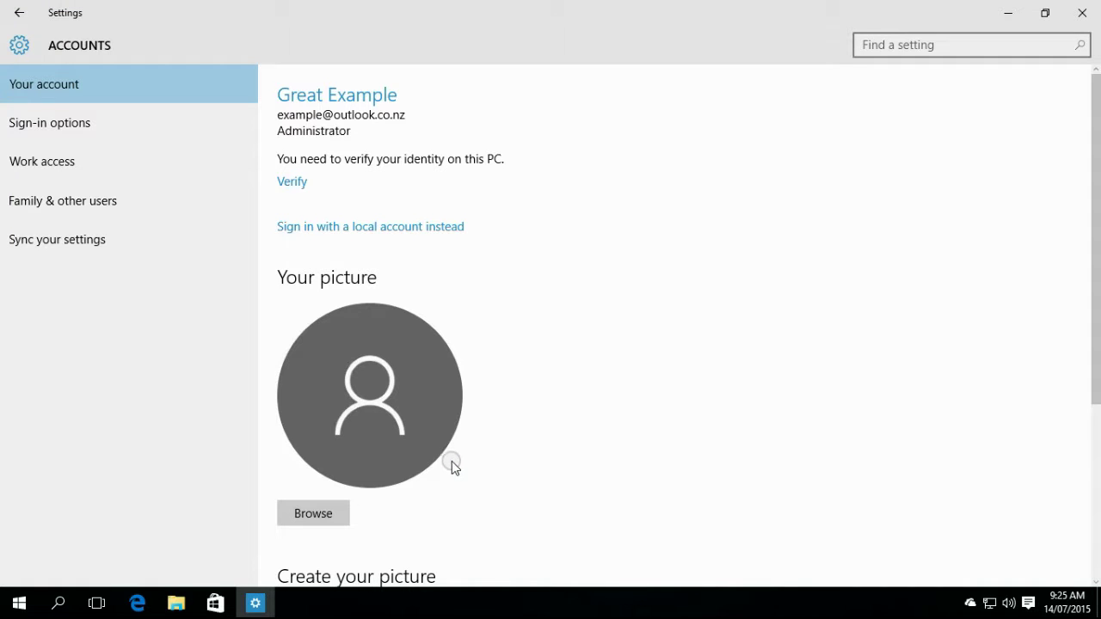
{"action": "left_click", "coordinate": [295, 182]}
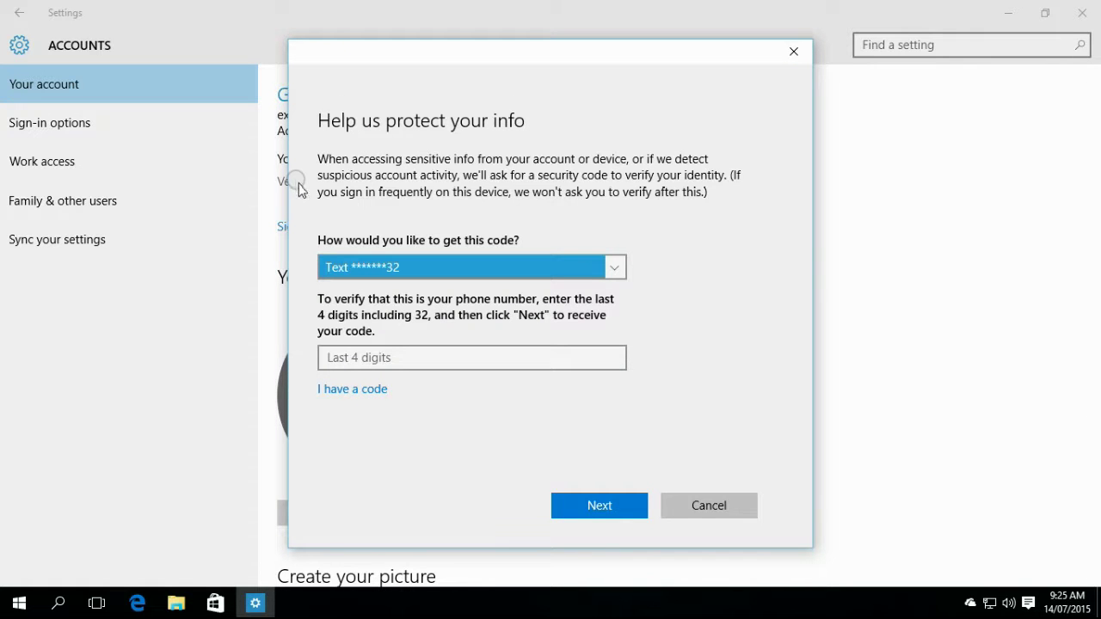
{"action": "left_click", "coordinate": [396, 365]}
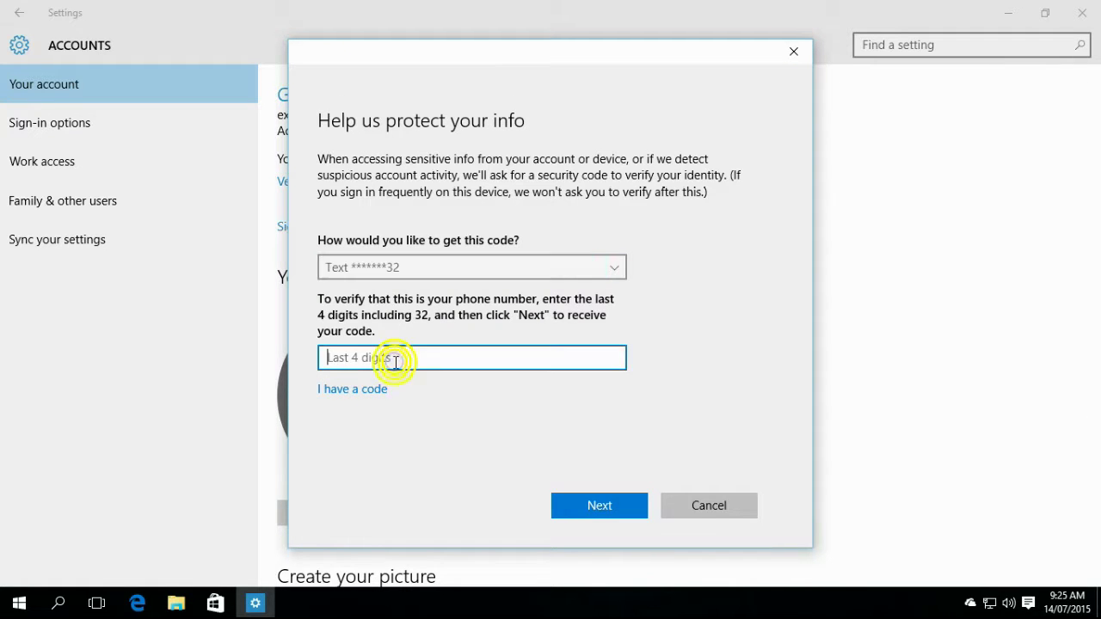
{"action": "type", "text": "9532"}
{"action": "left_click", "coordinate": [607, 507]}
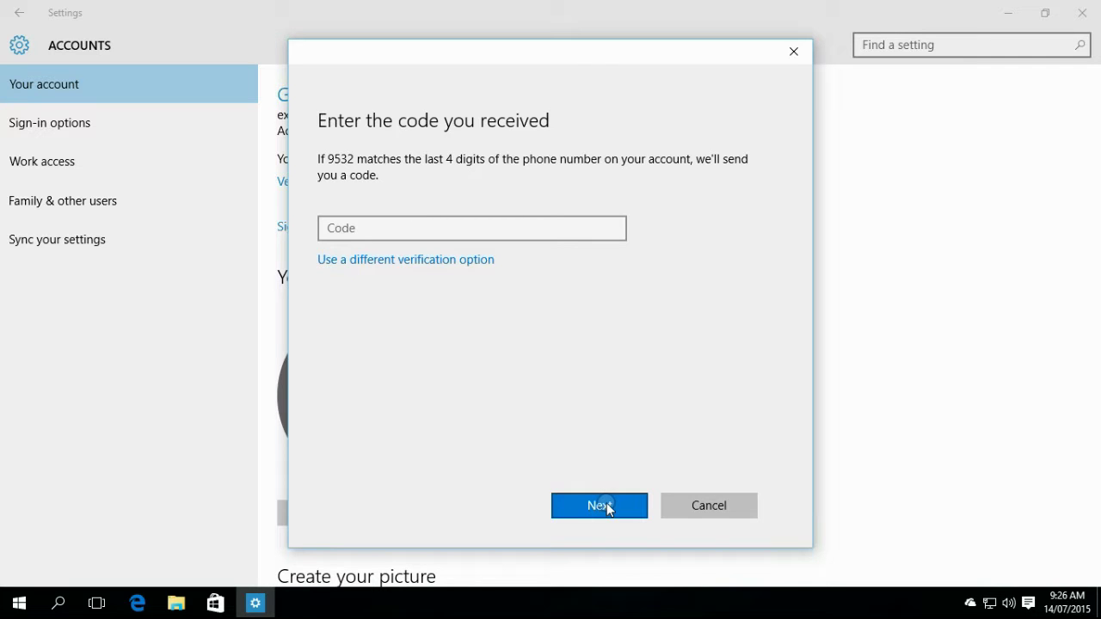
Enter the verification code received by text message.
{"action": "left_click", "coordinate": [384, 229]}
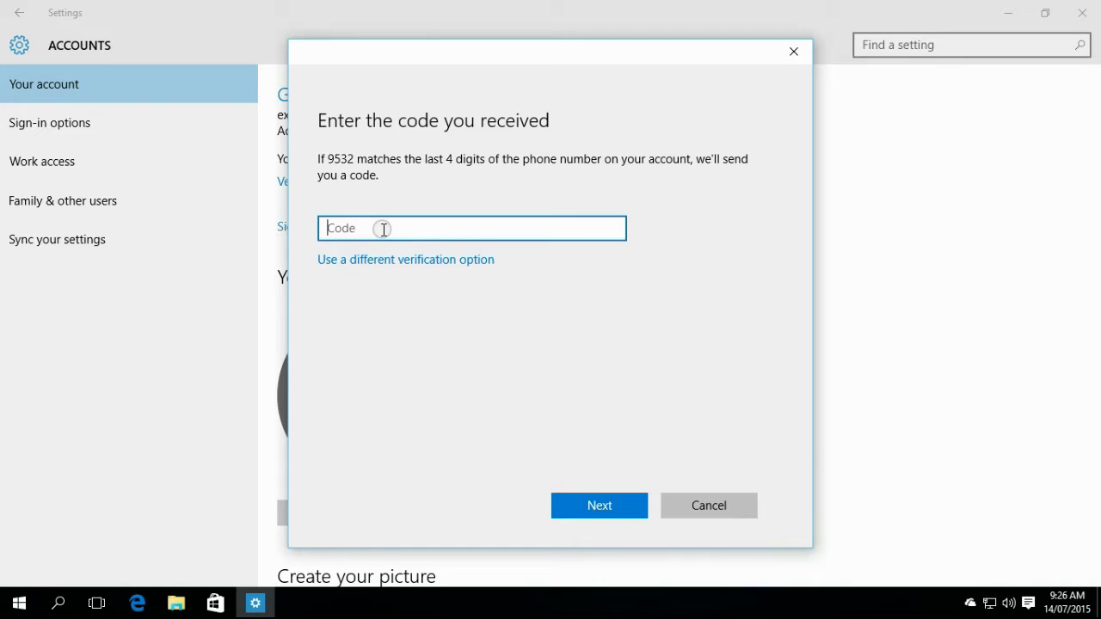
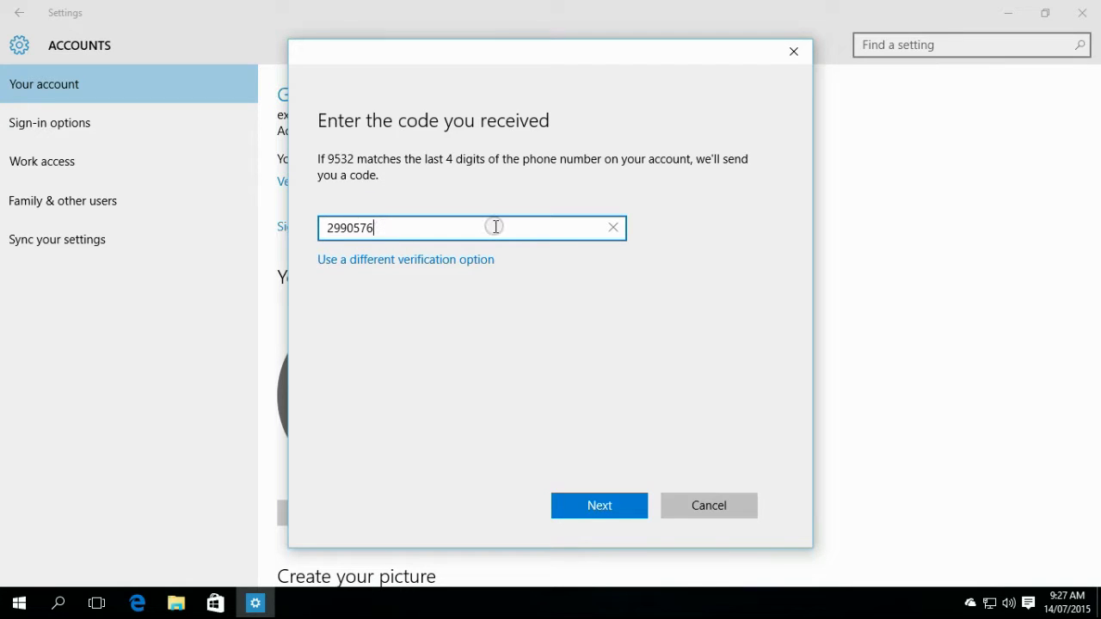
Submit the code and check the Microsoft account on Your account and in the Start menu.
{"action": "left_click", "coordinate": [600, 507]}
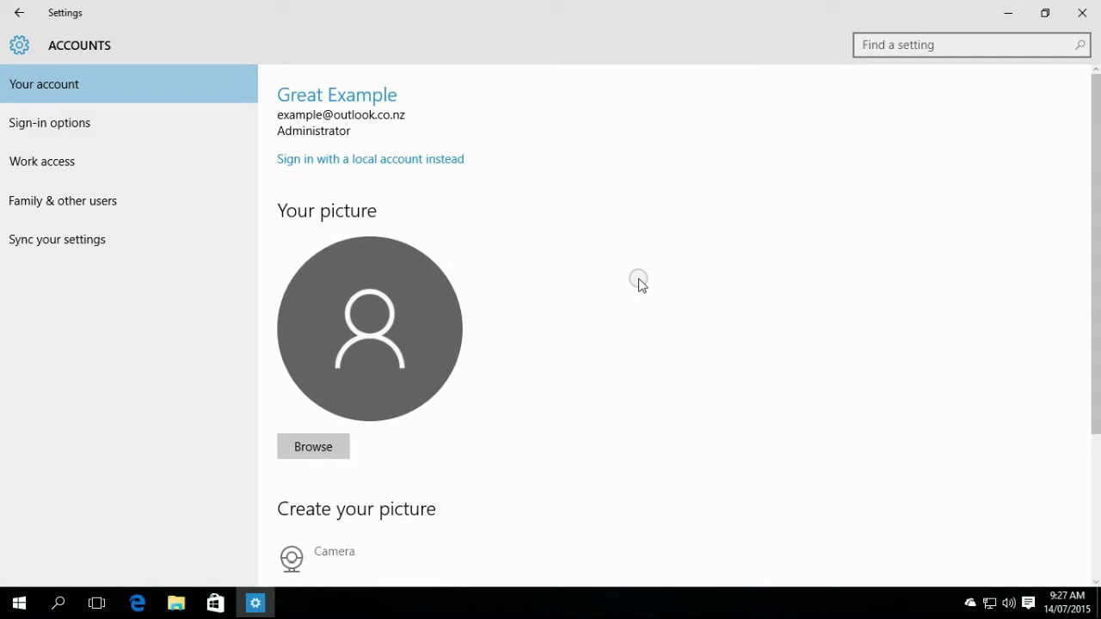
{"action": "scroll", "coordinate": [639, 283], "scroll_direction": "down", "scroll_amount": 3}
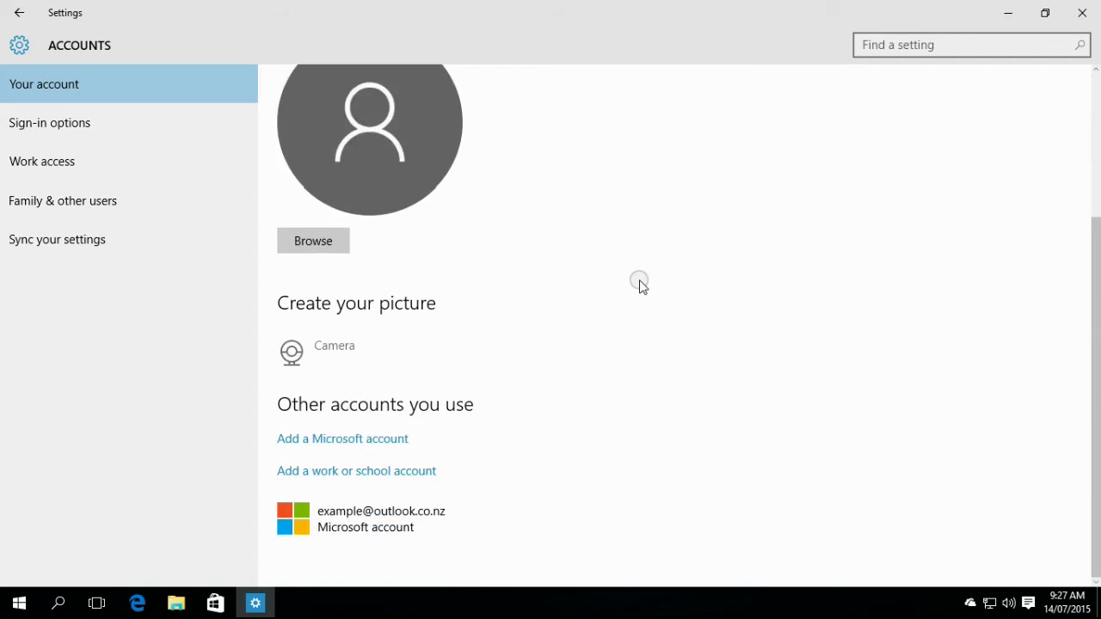
{"action": "scroll", "coordinate": [639, 284], "scroll_direction": "up", "scroll_amount": 3}
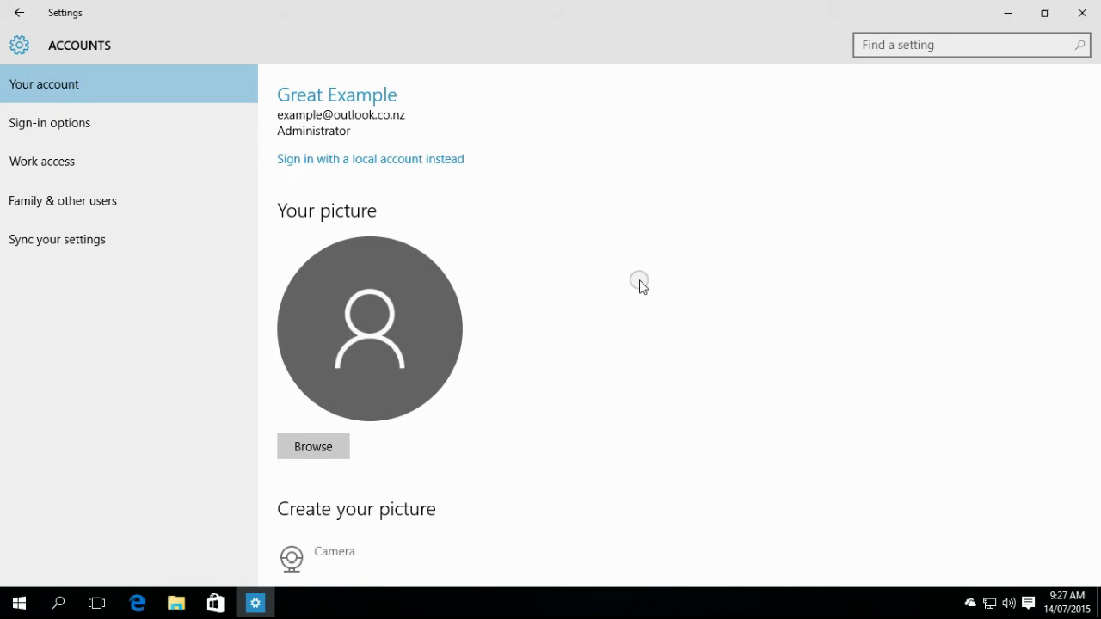
{"action": "left_click", "coordinate": [25, 602]}
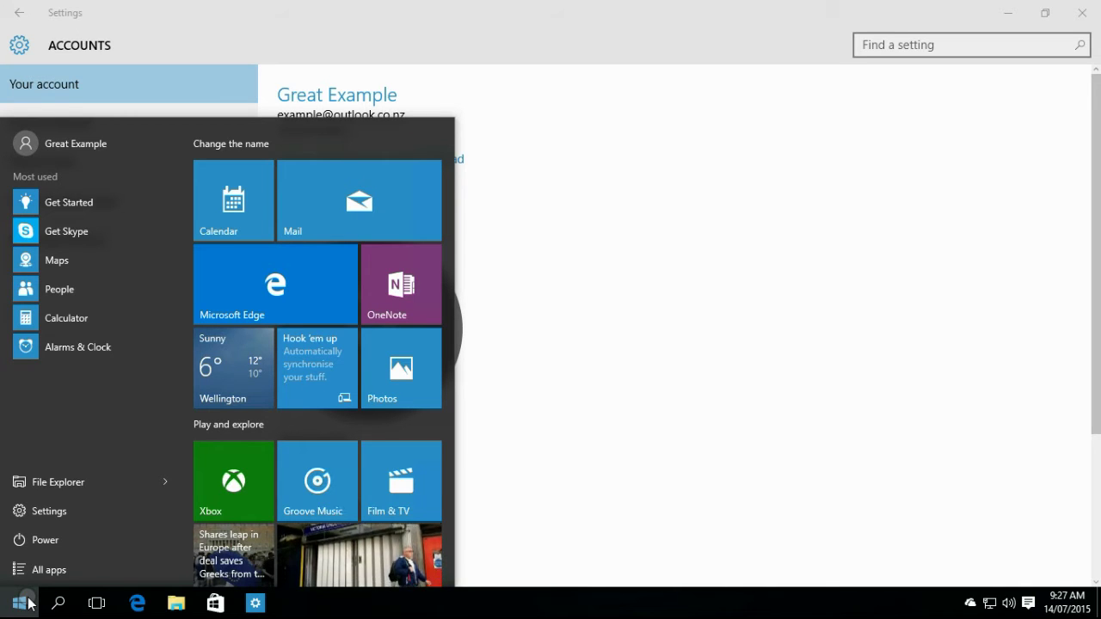
{"action": "left_click", "coordinate": [25, 603]}
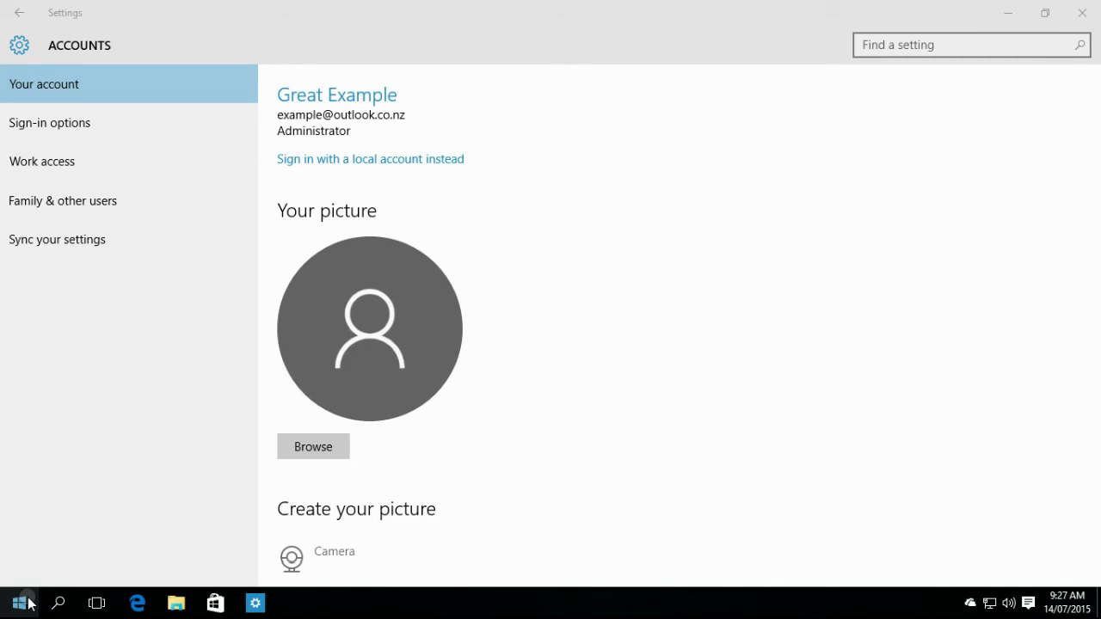